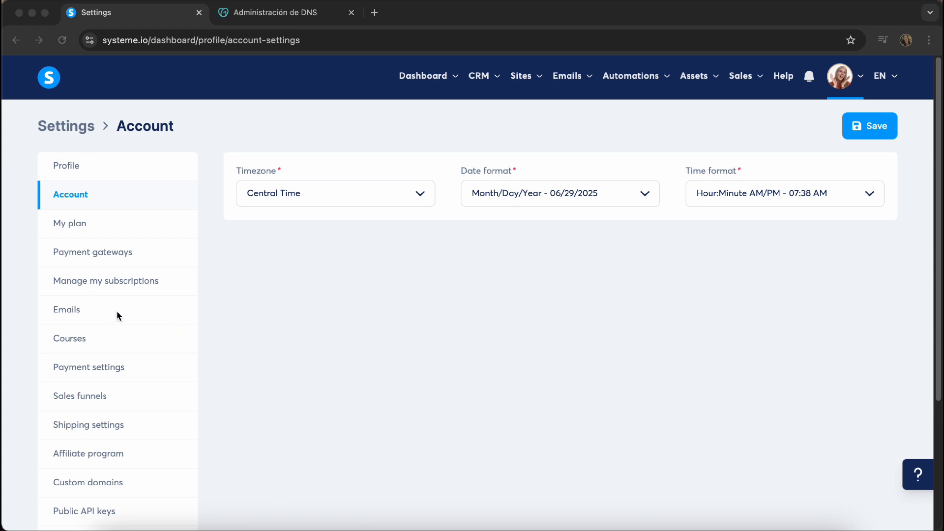
Go to Custom domains and open the name editor for the toddler-tantrum-experts.systeme.io subdomain
left_click(83, 484)
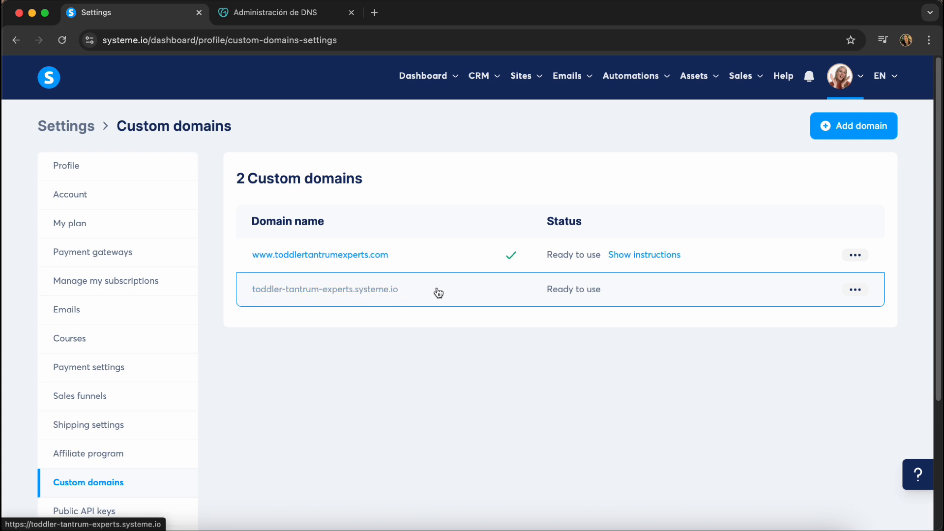
left_click_drag(545, 290, 654, 293)
left_click(654, 293)
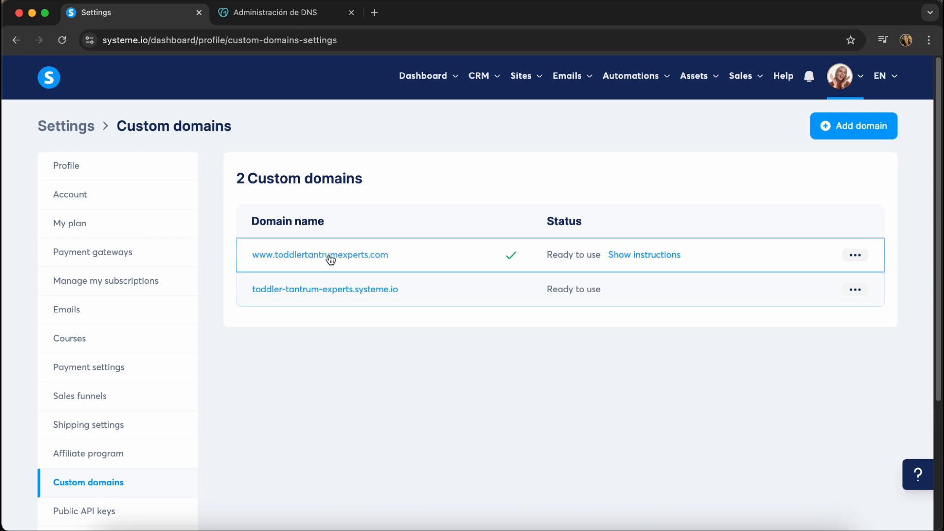
left_click(856, 289)
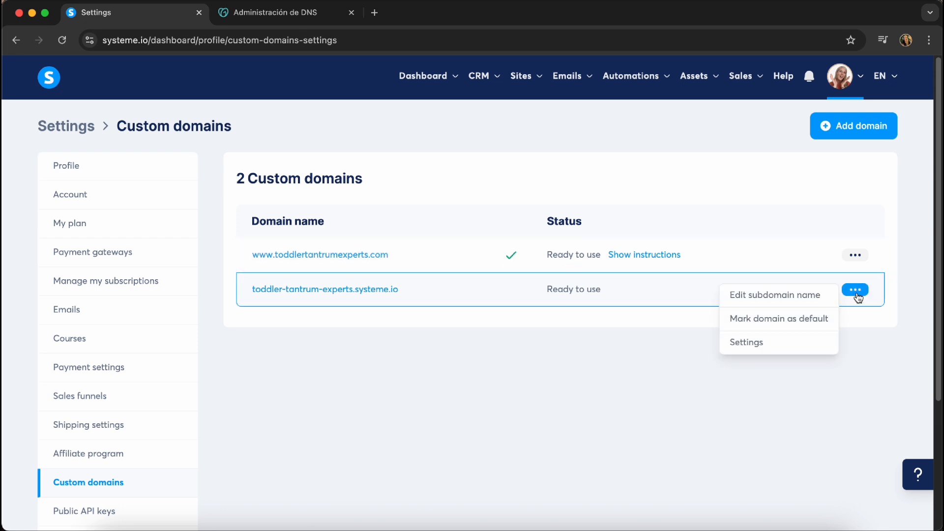
left_click(799, 297)
left_click(444, 295)
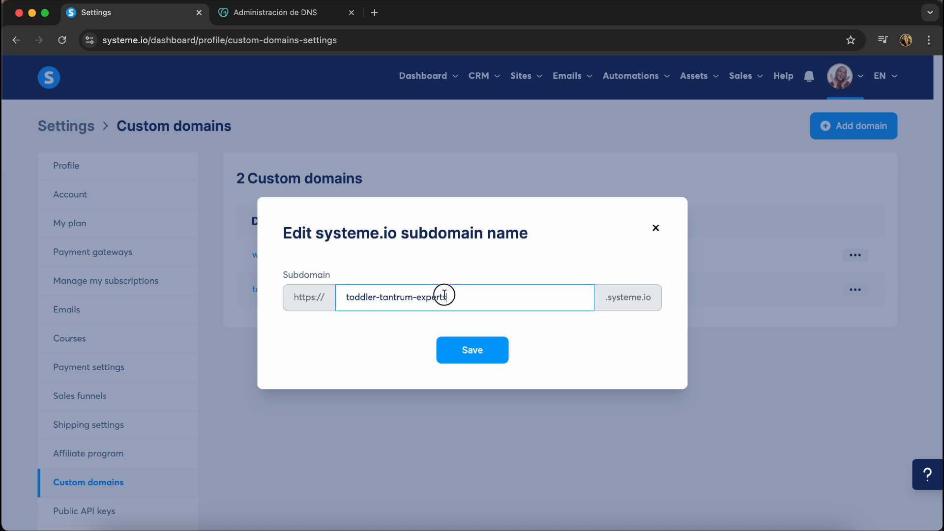
left_click_drag(446, 296, 311, 294)
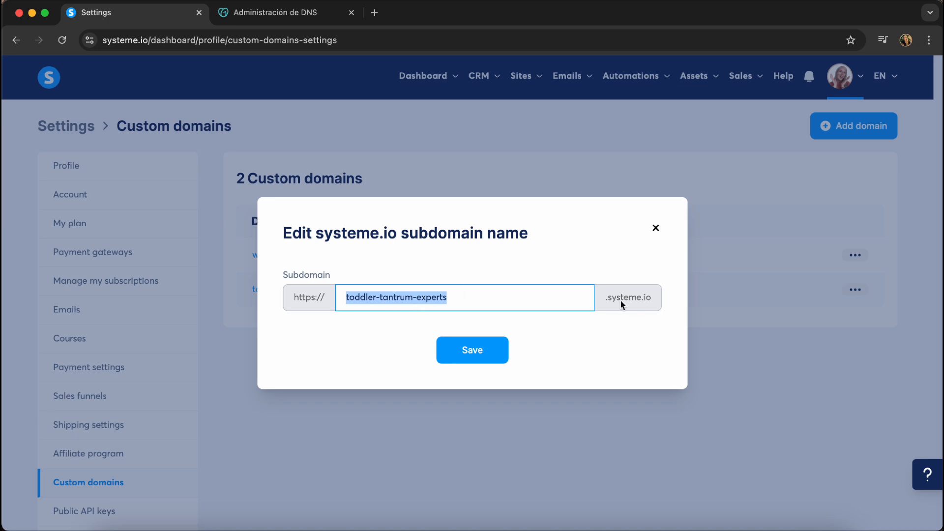
left_click_drag(605, 296, 658, 299)
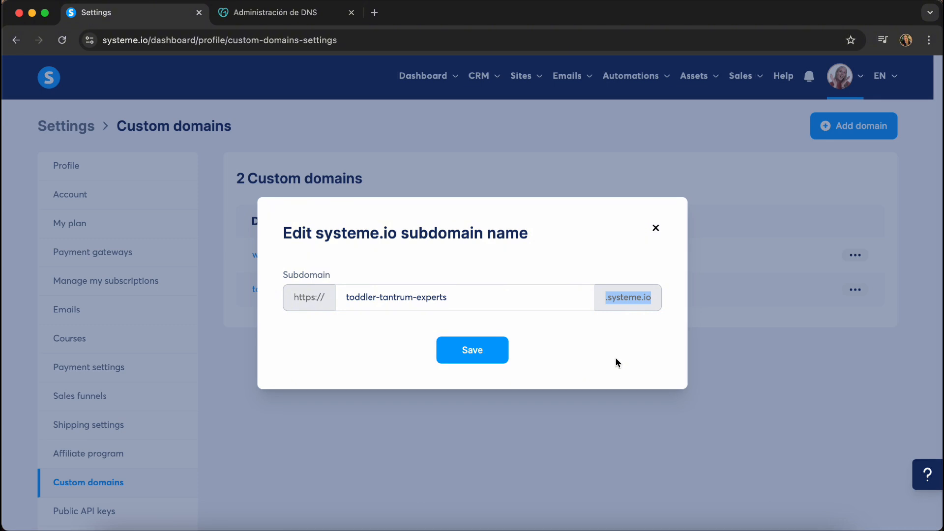
left_click(645, 297)
left_click_drag(655, 297, 600, 301)
left_click(657, 229)
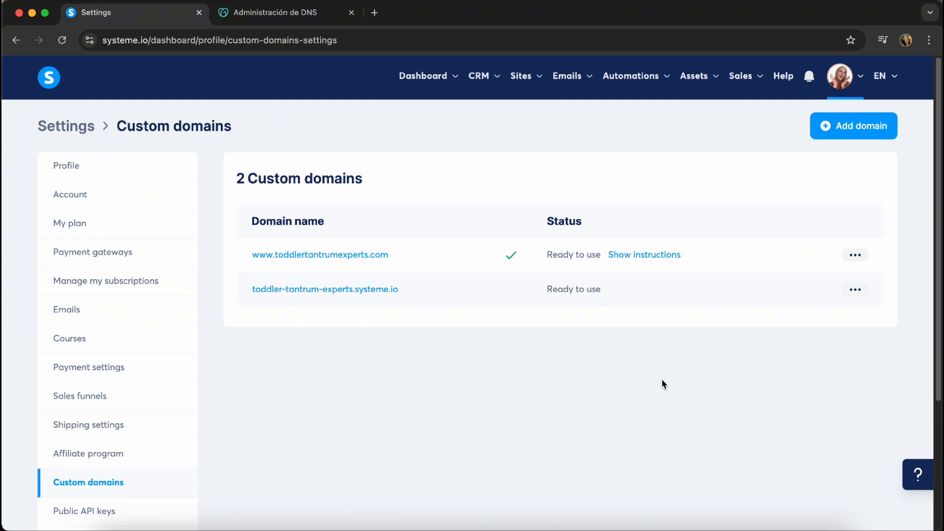
left_click(858, 128)
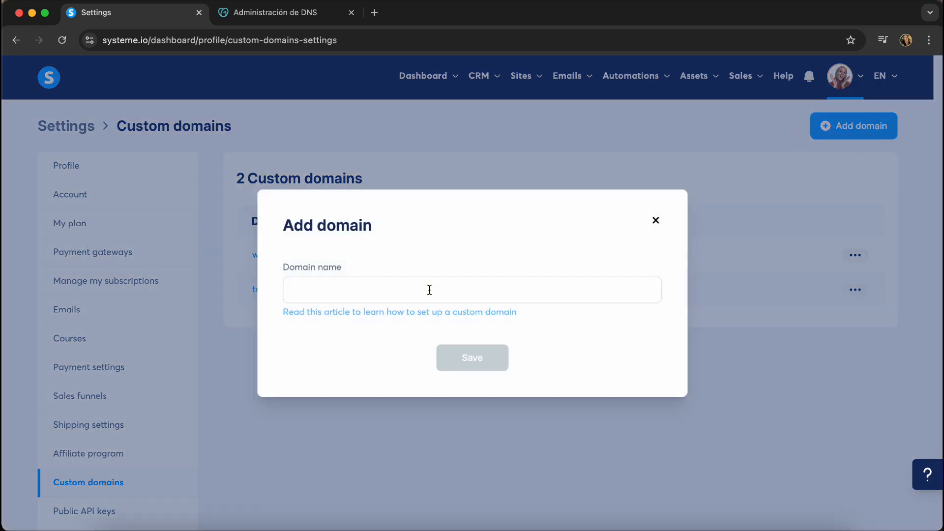
left_click(657, 222)
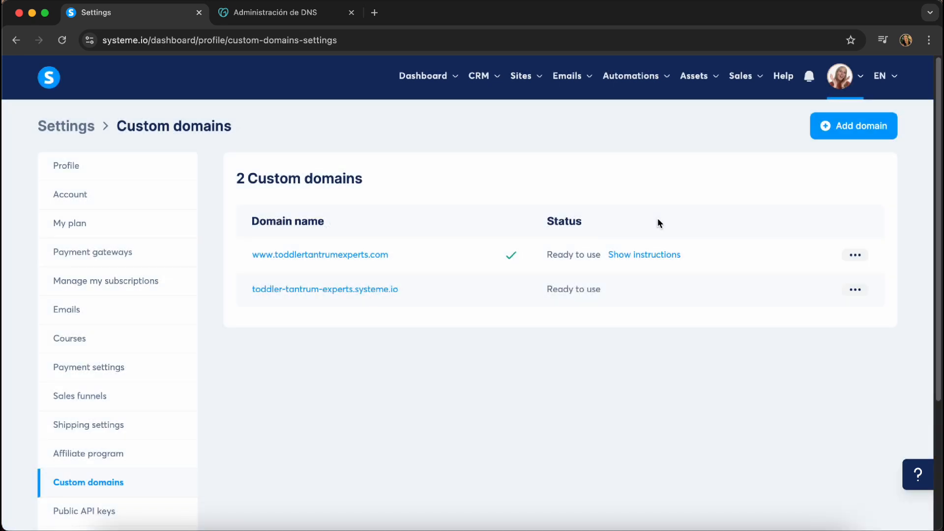
left_click(857, 126)
left_click(303, 288)
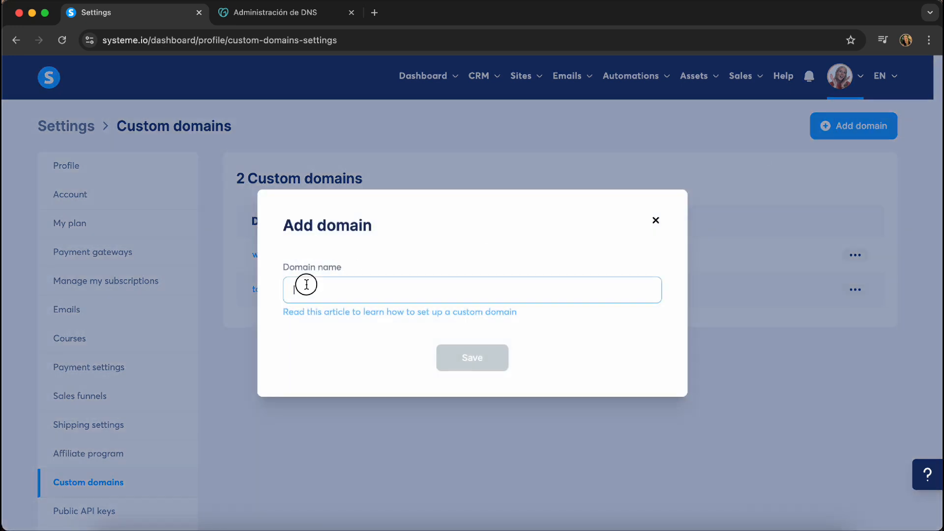
left_click(488, 295)
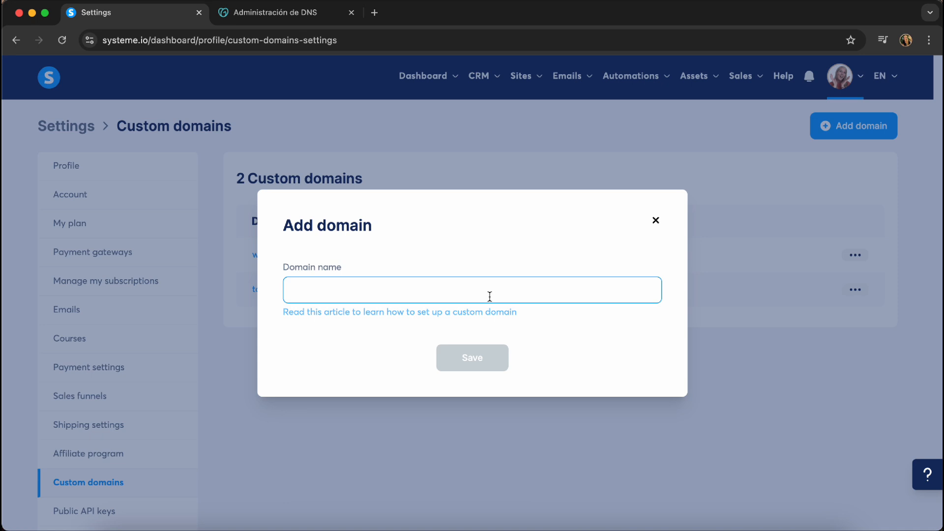
left_click(655, 220)
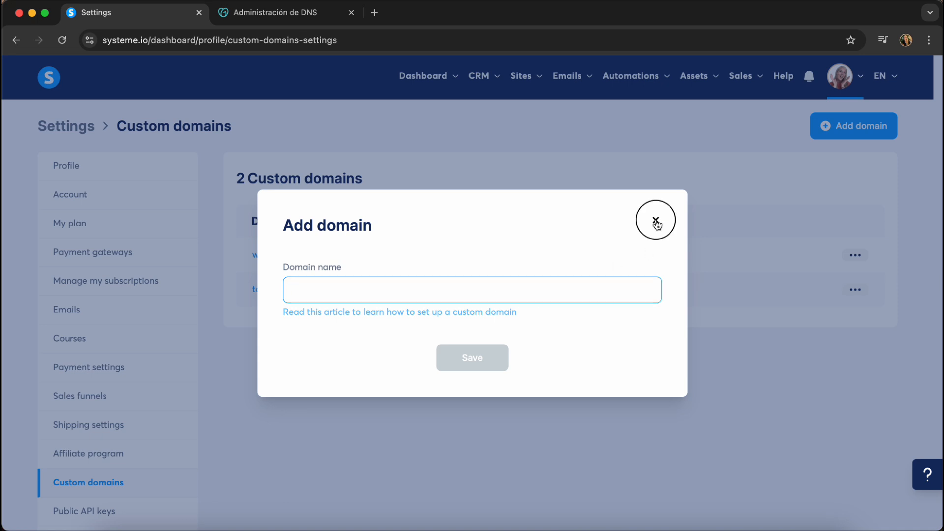
left_click(855, 255)
left_click(655, 255)
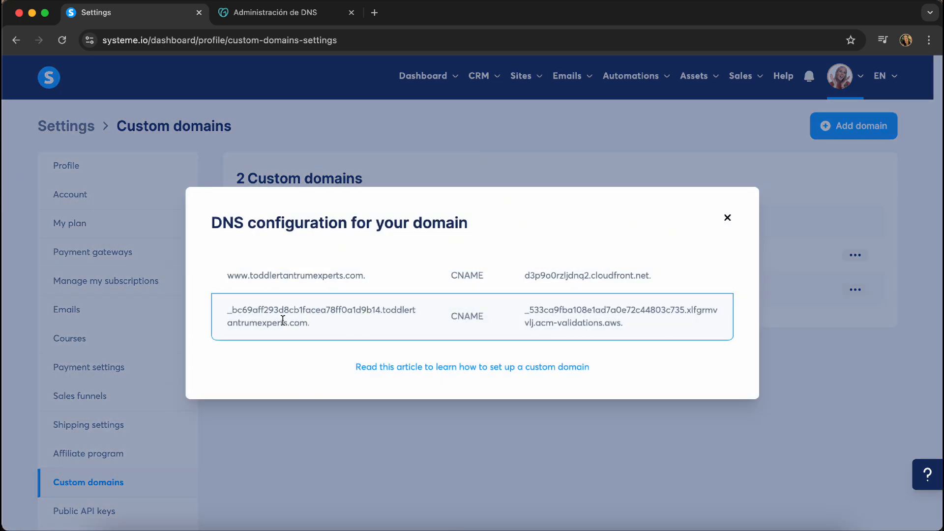
Switch to GoDaddy's DNS management for toddlertantrumexperts.com and highlight the domain name
key("ctrl+Tab")
left_click_drag(215, 206, 438, 220)
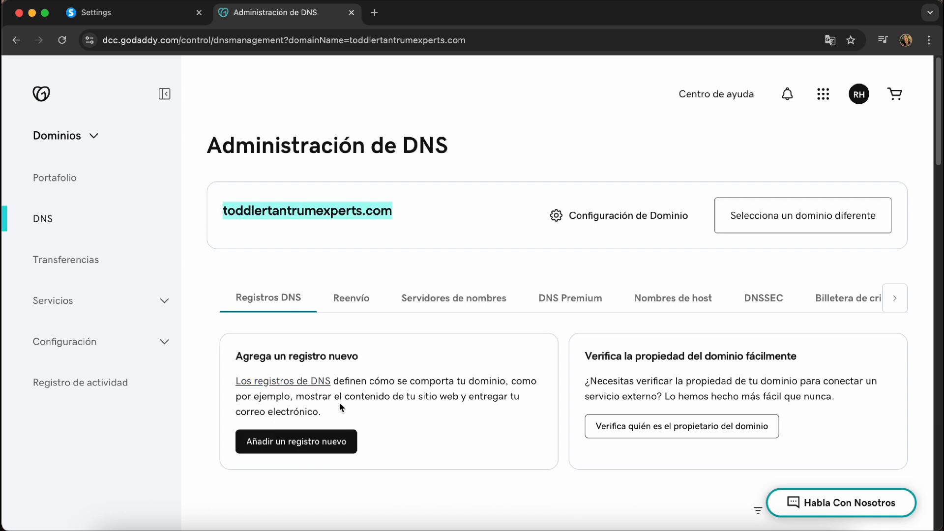
scroll(196, 404, "down", 1)
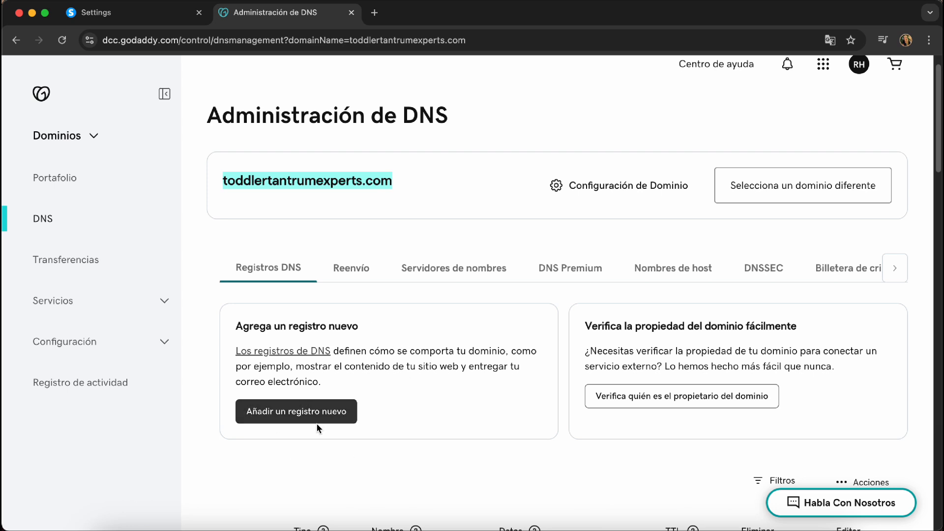
left_click(298, 417)
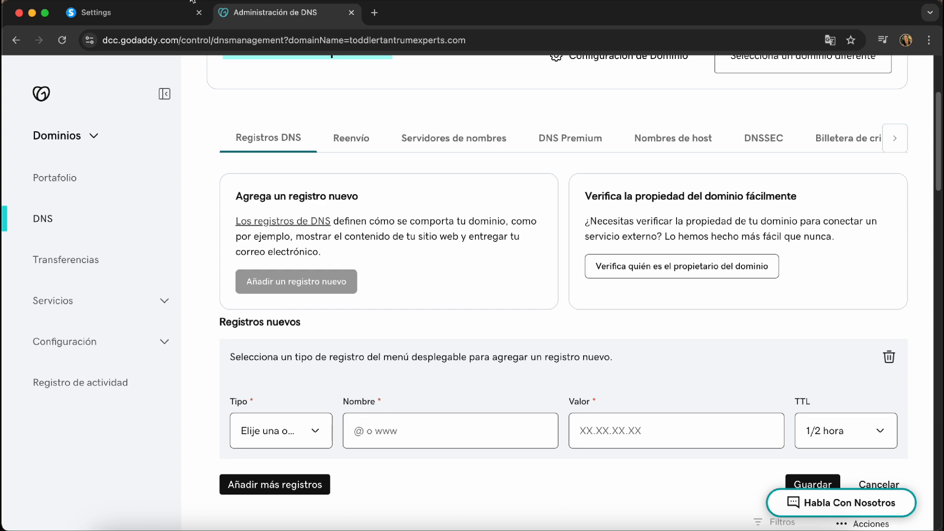
left_click(133, 13)
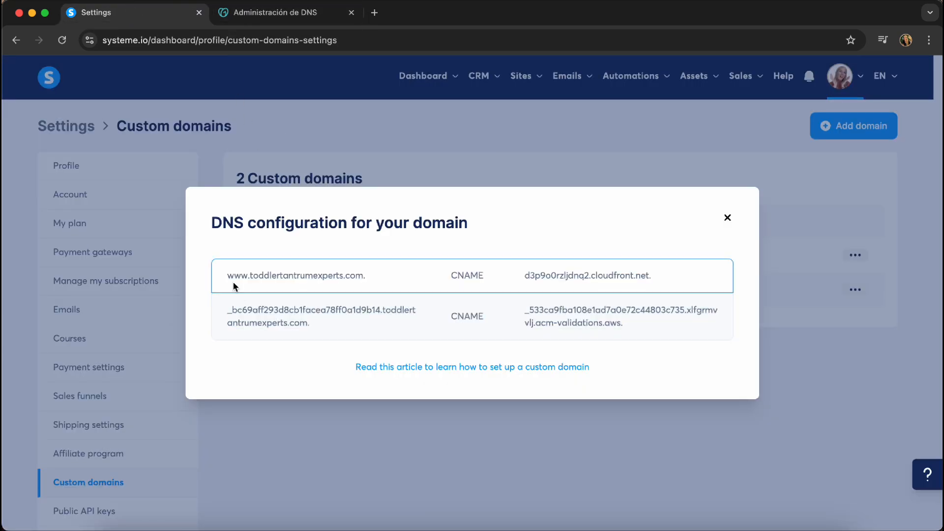
left_click_drag(228, 275, 246, 276)
key("super+c")
left_click(276, 14)
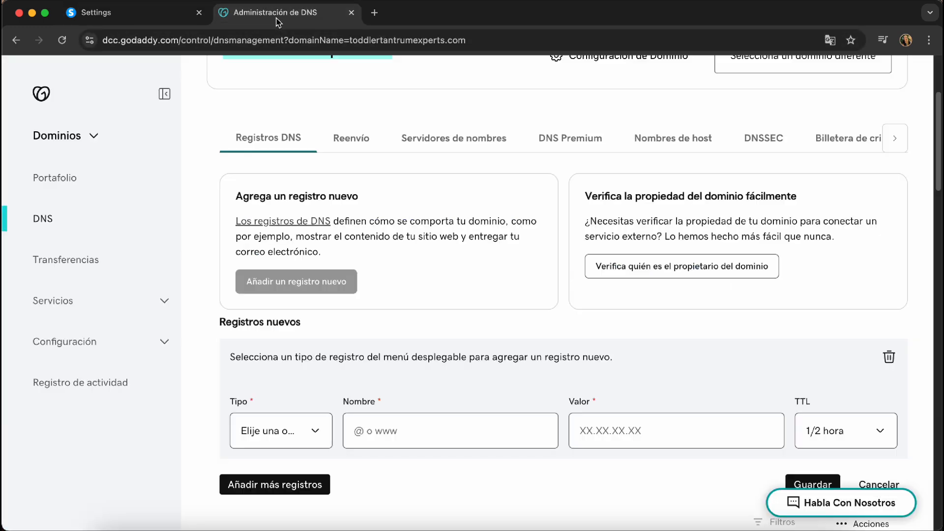
left_click(246, 432)
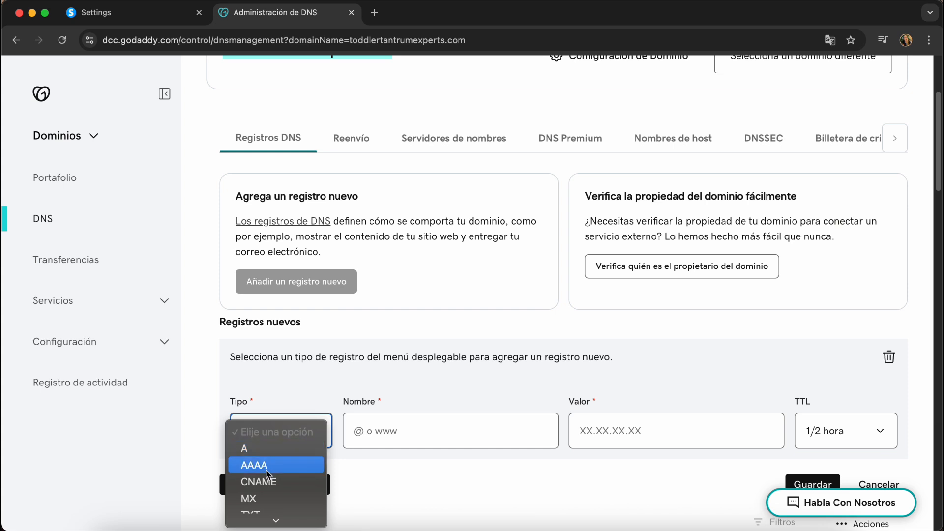
left_click(248, 479)
left_click(402, 424)
key("super+v")
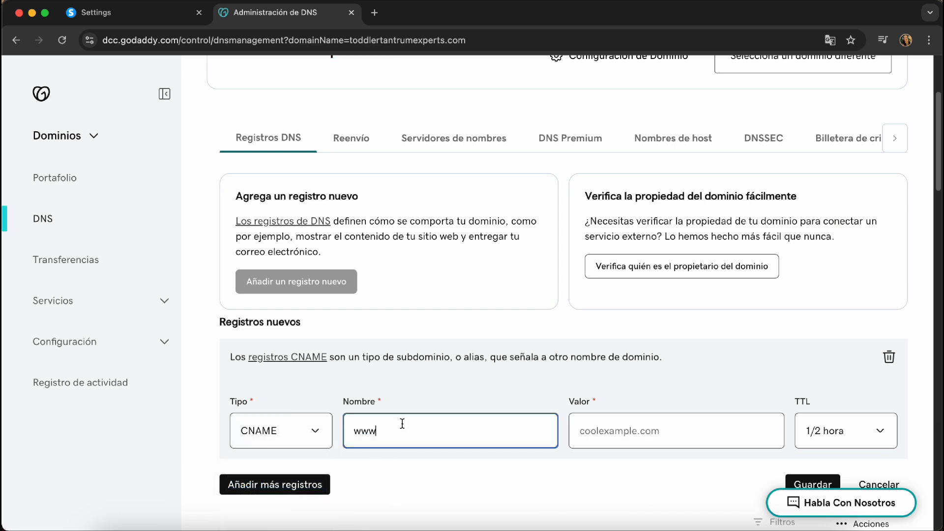
Set the record's value to d3p9o0rzljdnq2.cloudfront.net. and save the www CNAME
left_click(154, 14)
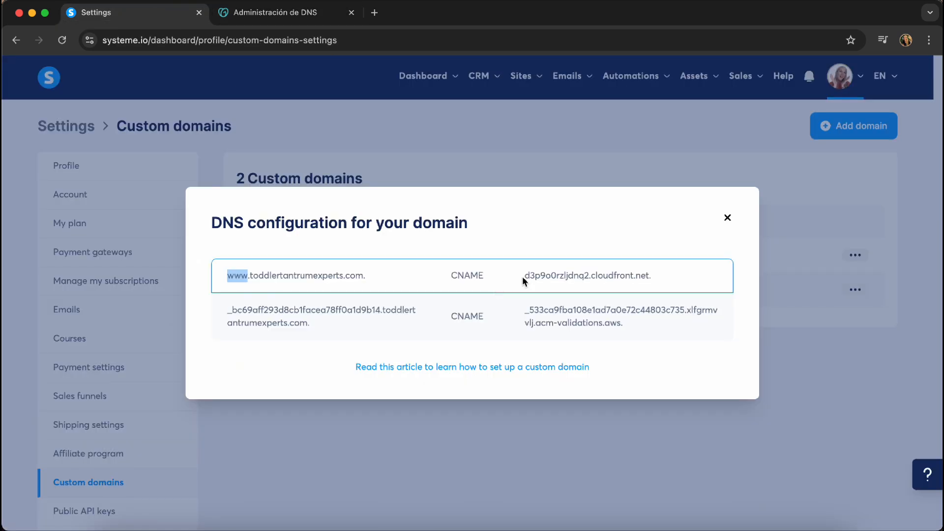
left_click_drag(523, 278, 654, 282)
key("super+c")
left_click(275, 13)
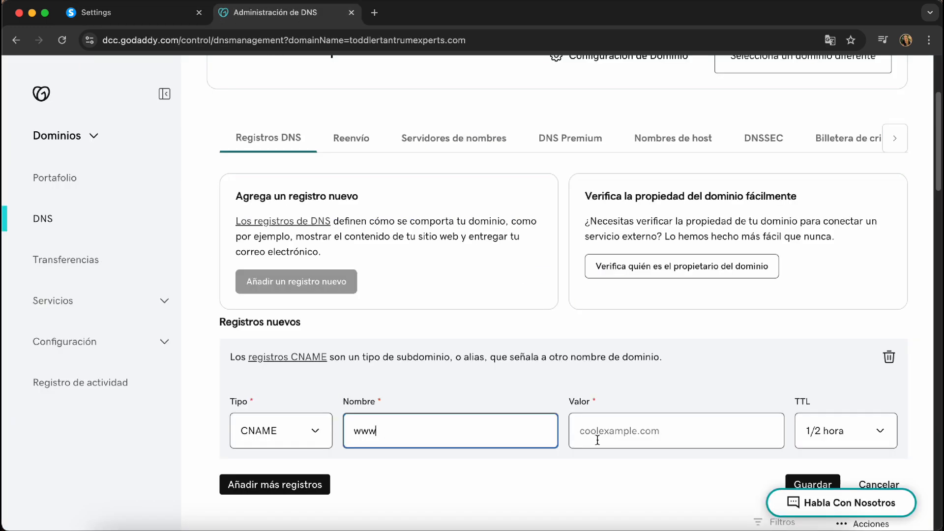
left_click(596, 431)
key("super+v")
scroll(806, 472, "down", 1)
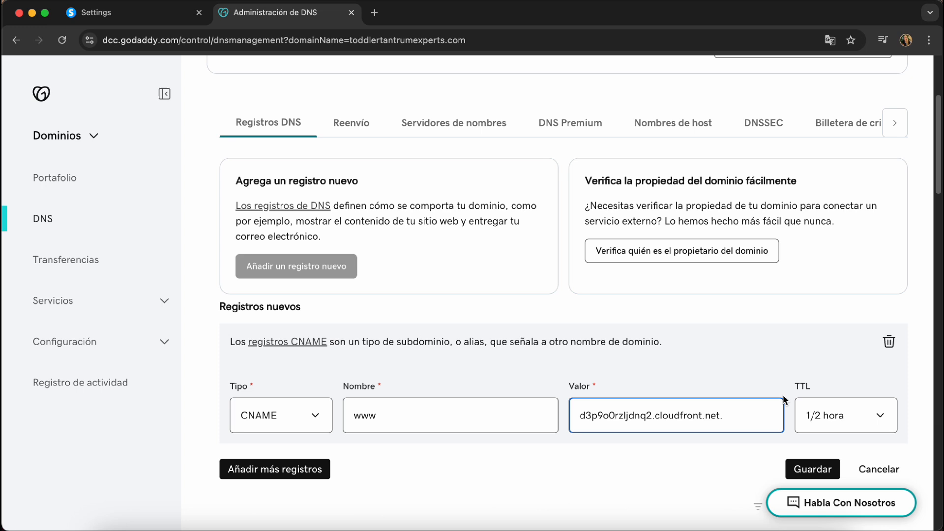
left_click(816, 473)
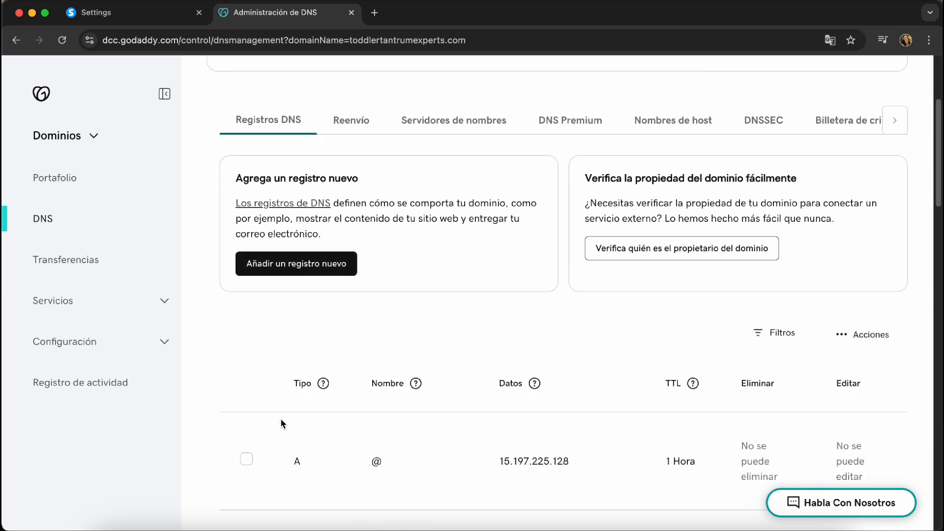
Start a second CNAME record named with the validation record's name prefix from systeme.io
left_click(291, 272)
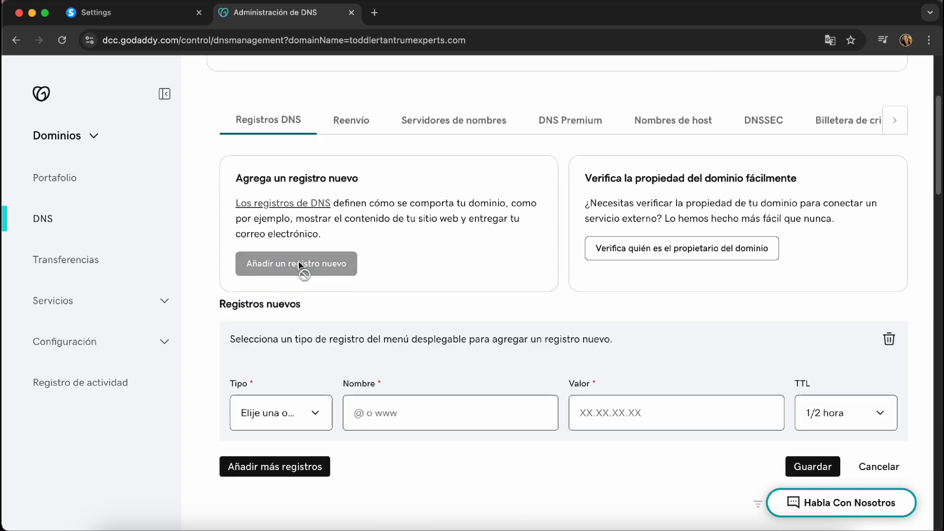
left_click(274, 411)
key("Escape")
left_click(160, 20)
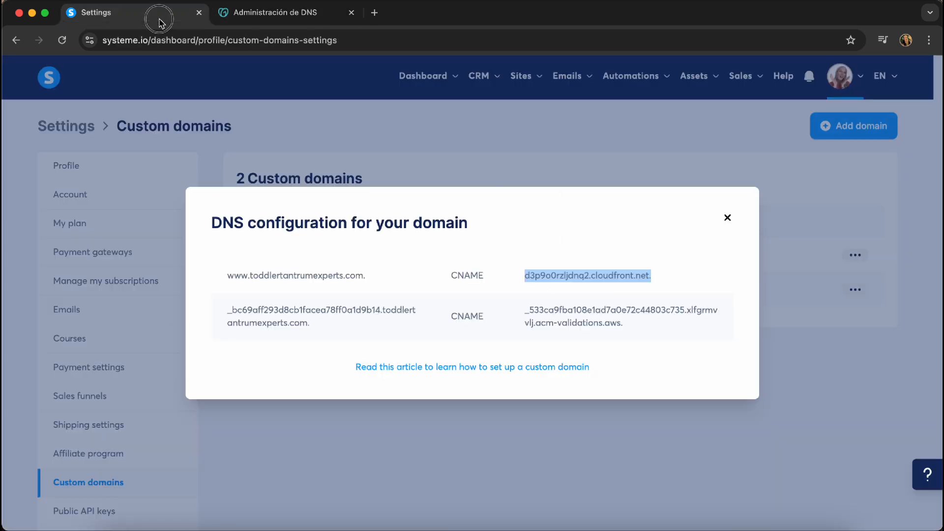
left_click_drag(227, 310, 381, 311)
key("super+c")
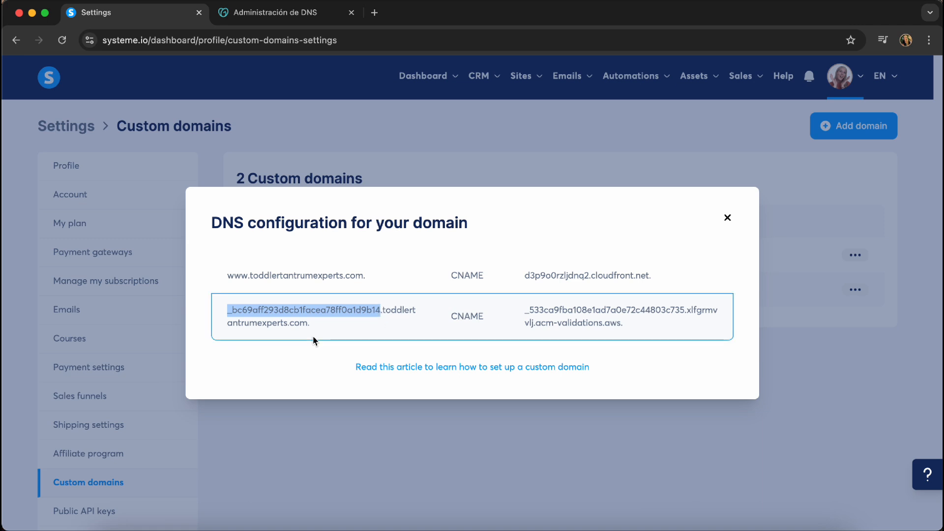
left_click(283, 19)
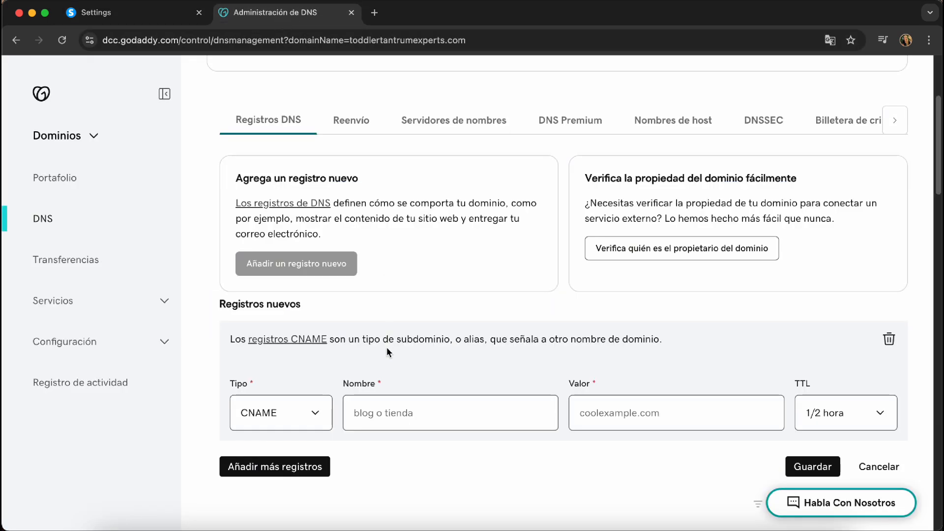
left_click(371, 415)
key("super+v")
Fill the second record's value with the ACM validation value from systeme.io
left_click(150, 17)
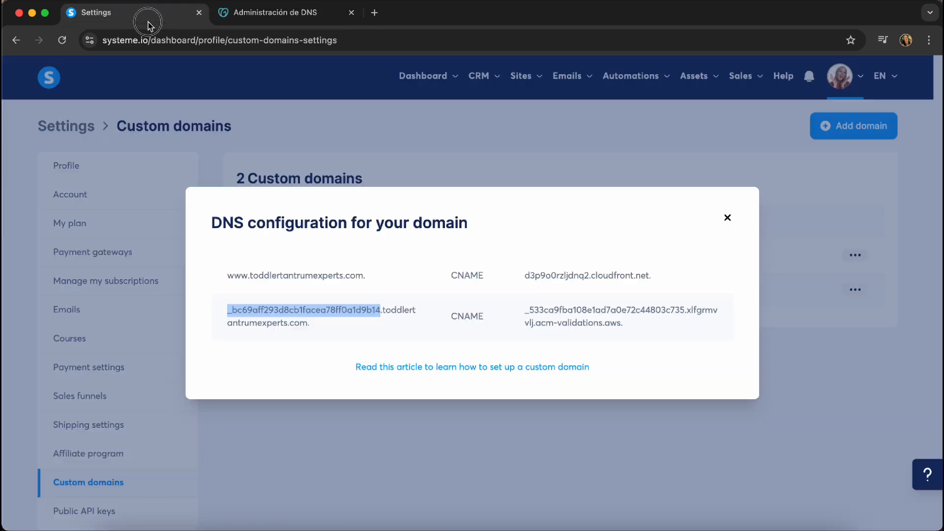
left_click_drag(525, 309, 646, 335)
key("super+c")
left_click(312, 13)
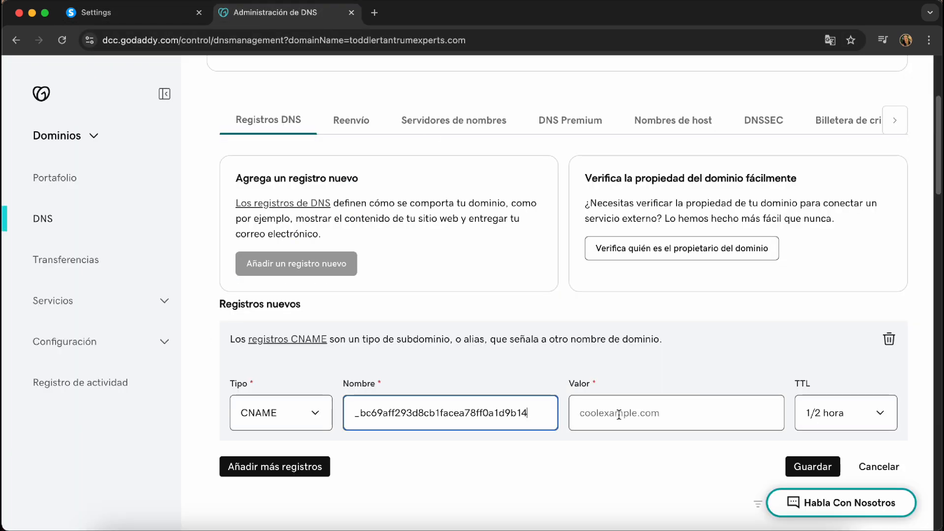
left_click(616, 415)
key("super+v")
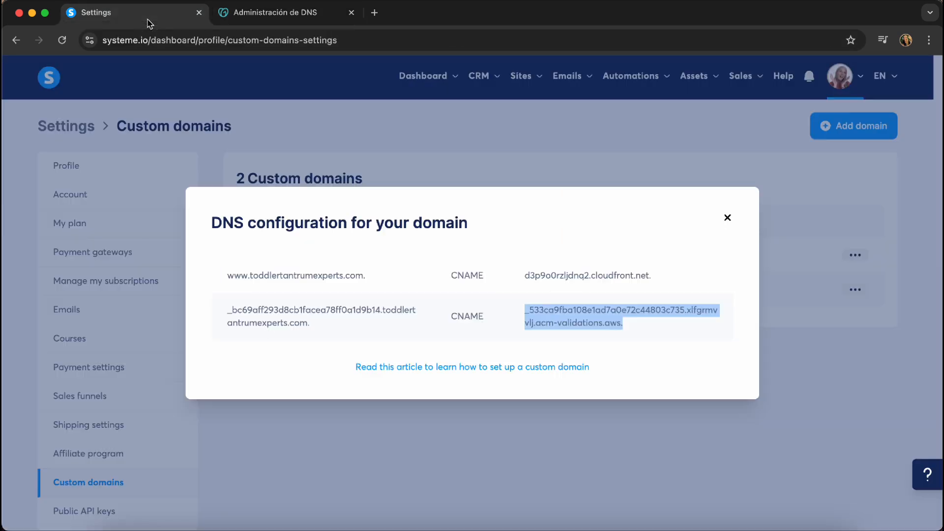
Close the systeme.io DNS instructions and check the Custom domains list
left_click(131, 12)
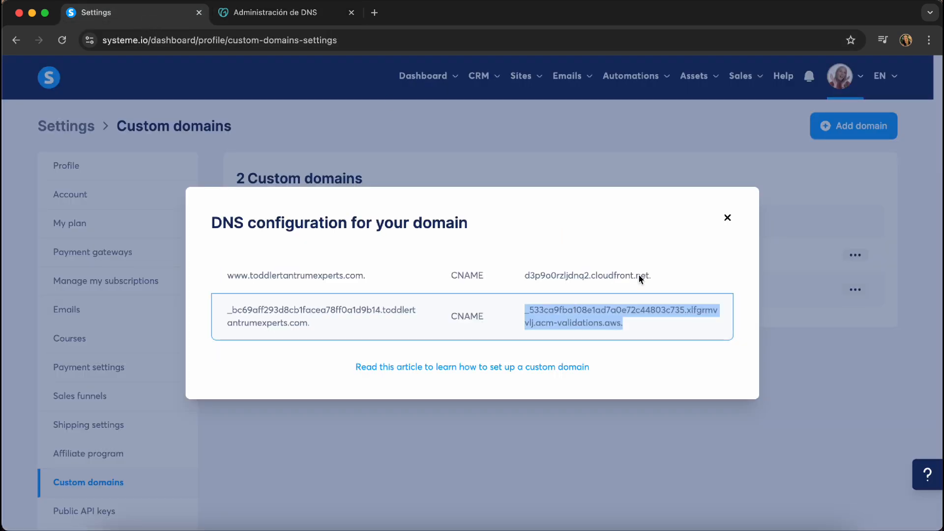
left_click(728, 220)
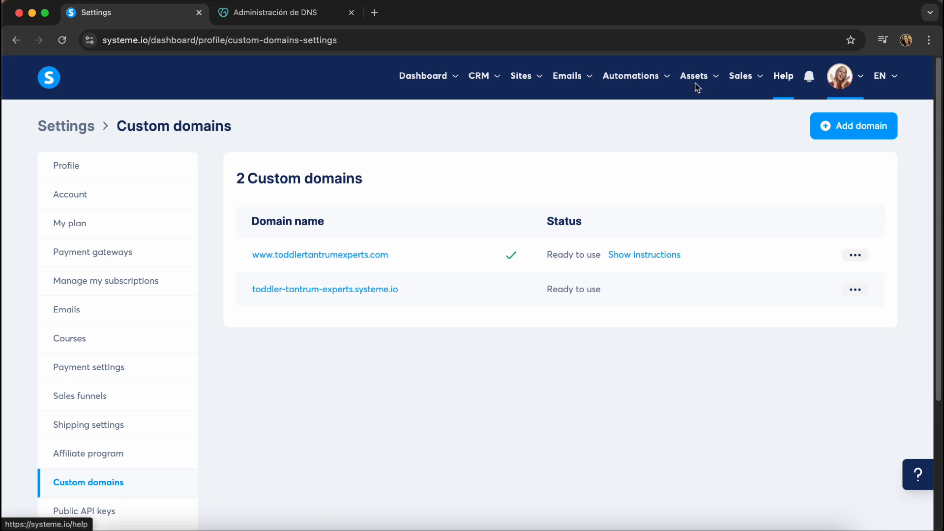
left_click(254, 14)
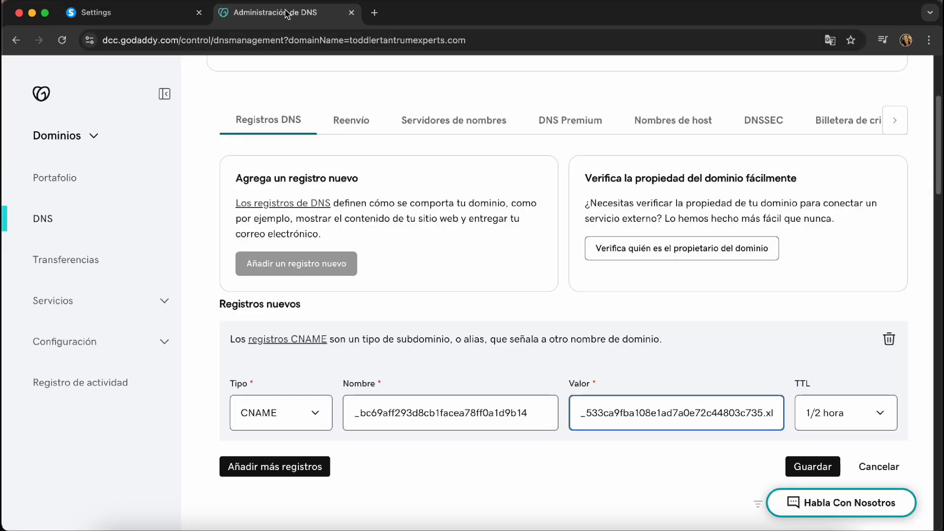
left_click(120, 14)
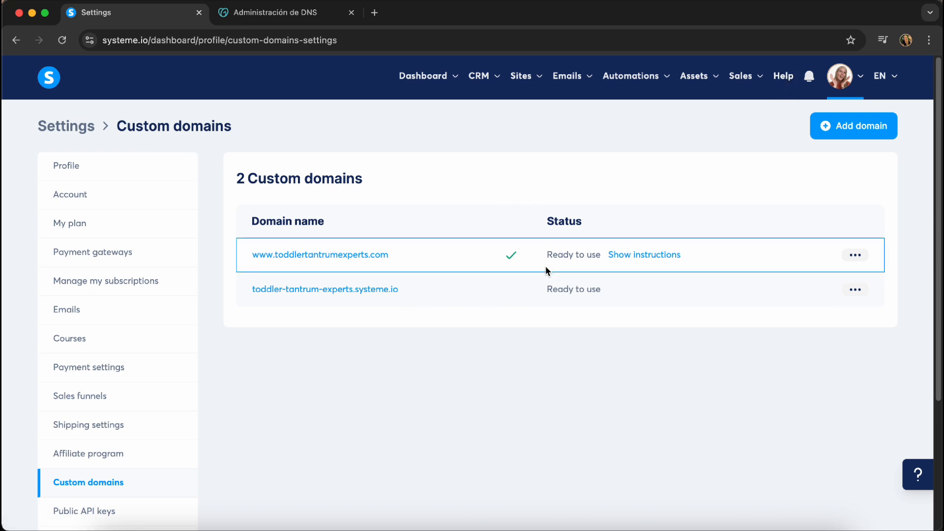
Review the www domain's login page in the page editor, then exit back to Custom domains
left_click(855, 255)
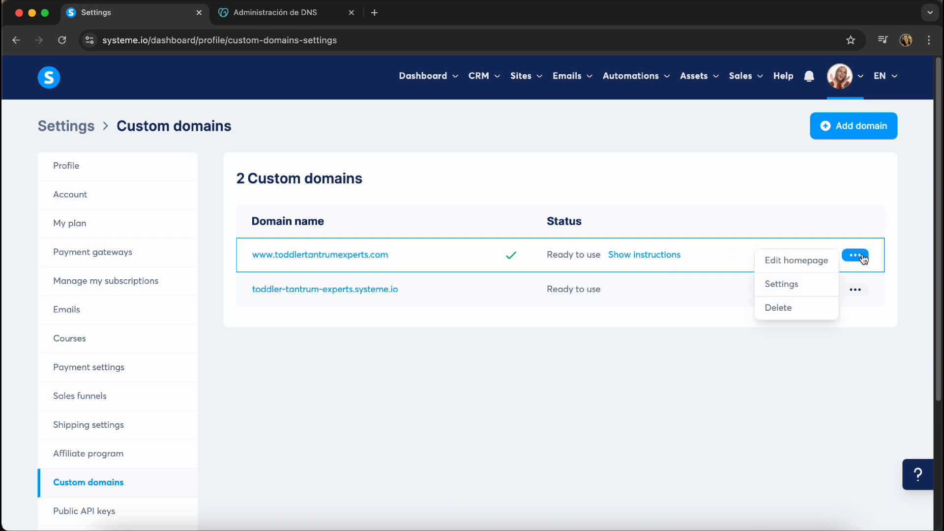
left_click(780, 289)
scroll(416, 296, "down", 2)
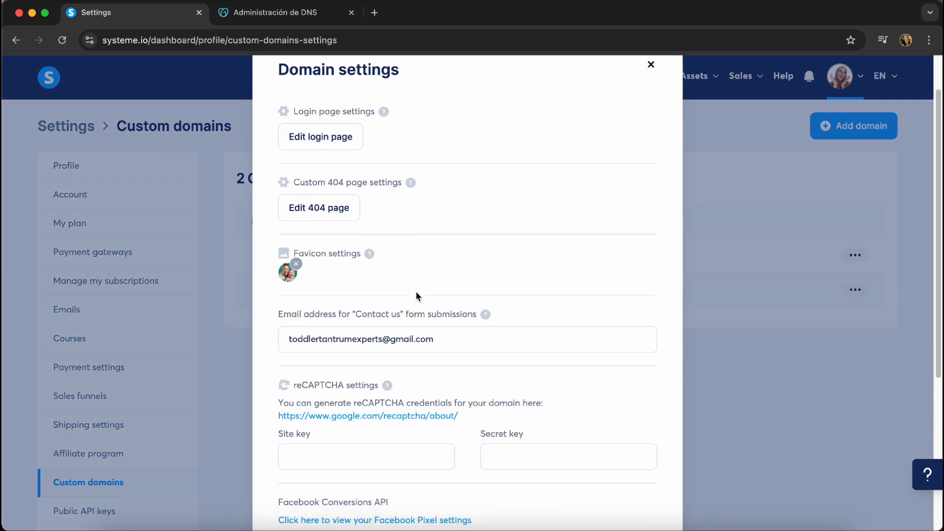
scroll(415, 297, "up", 2)
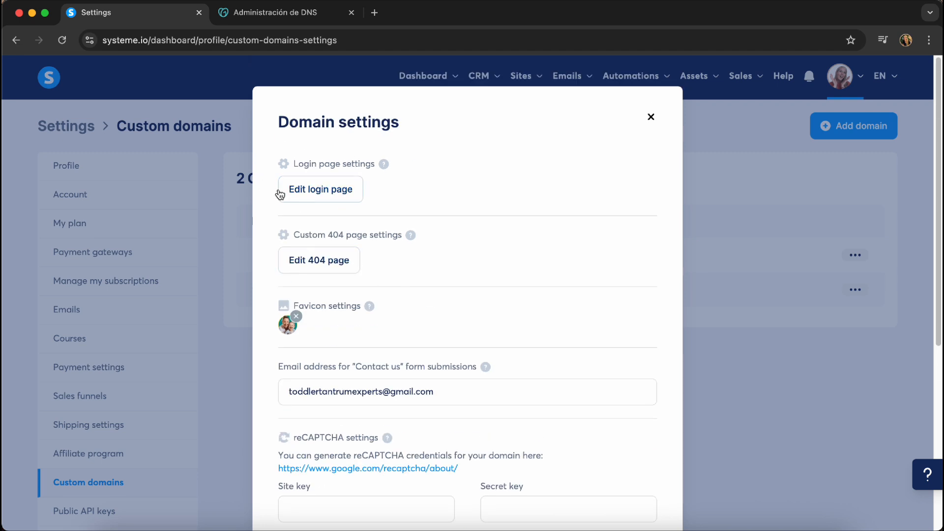
left_click(328, 186)
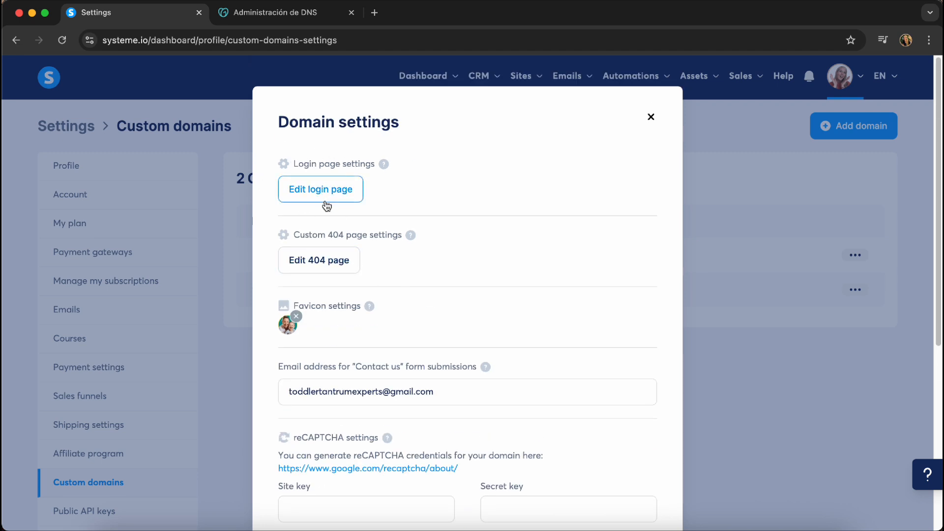
left_click(326, 201)
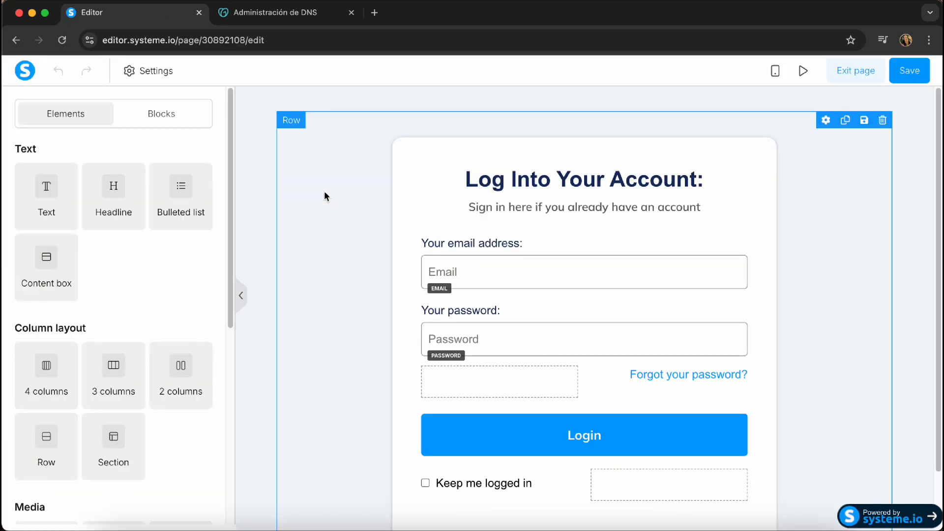
scroll(736, 315, "down", 2)
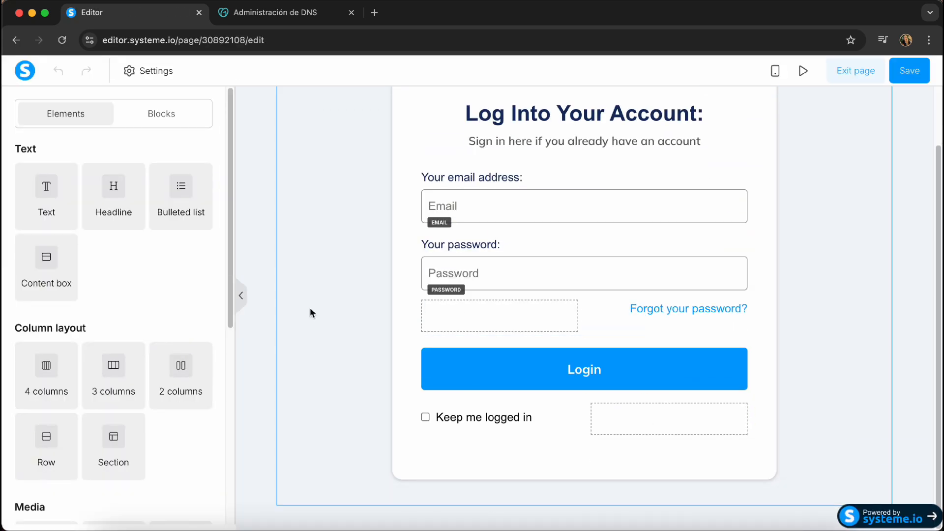
scroll(840, 345, "up", 2)
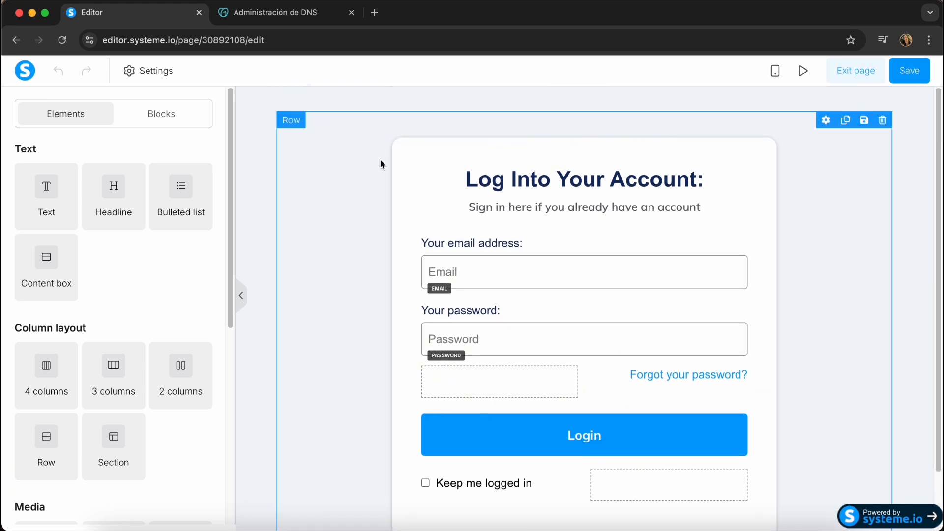
scroll(381, 164, "down", 2)
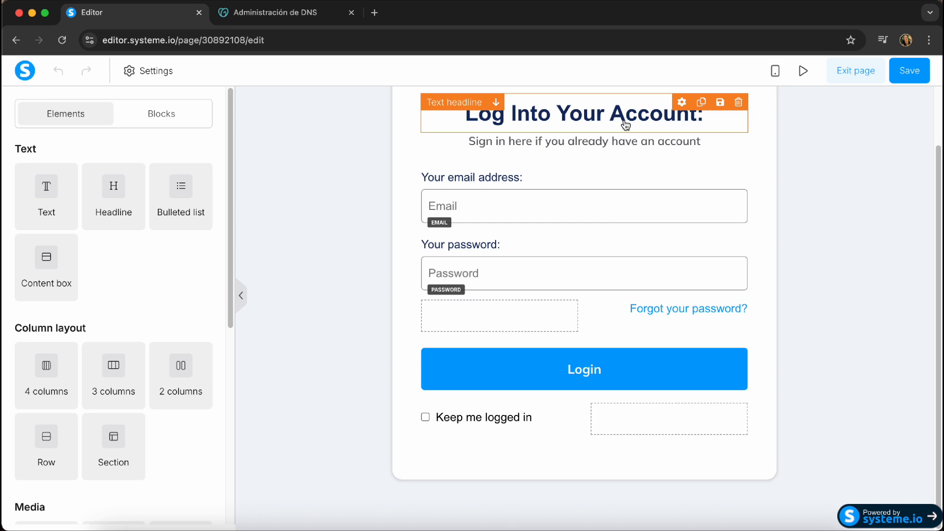
scroll(358, 202, "up", 2)
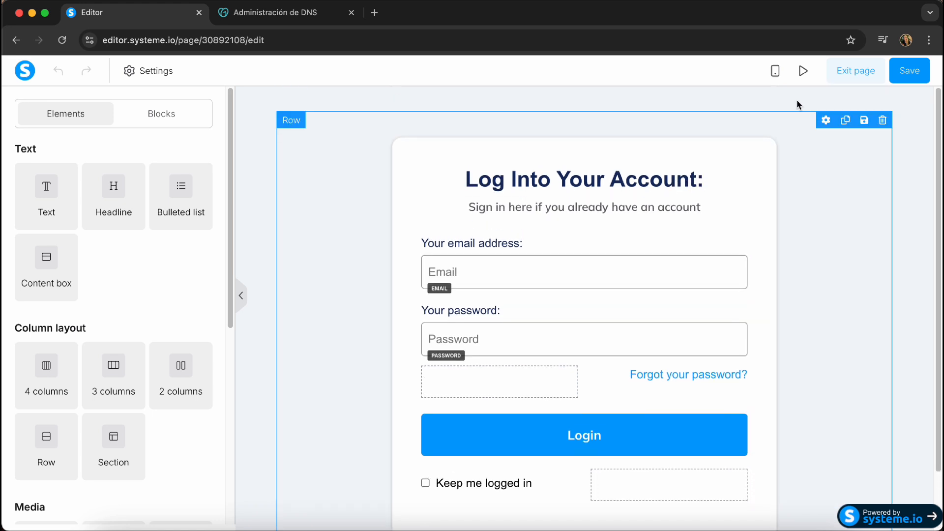
left_click(844, 74)
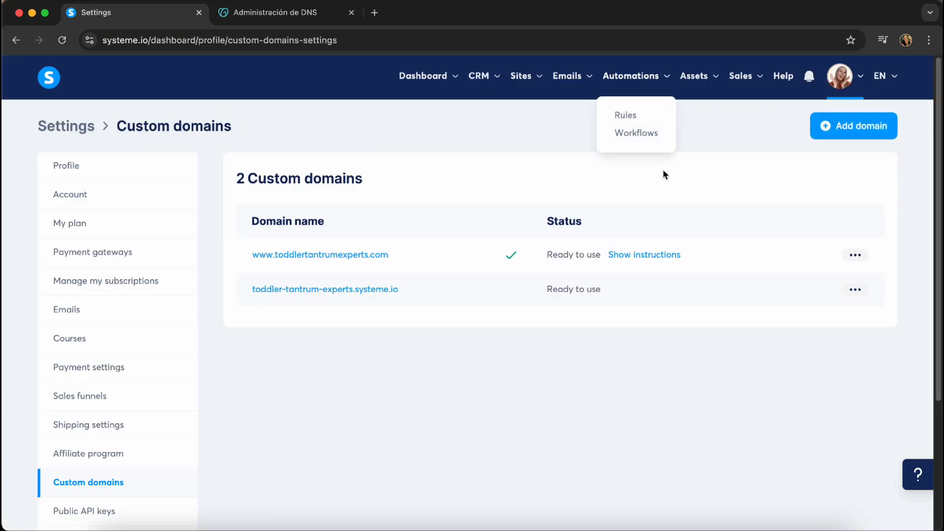
Review the www domain's default 404 page in the editor, exit, and reopen the row menu
left_click(855, 254)
left_click(796, 283)
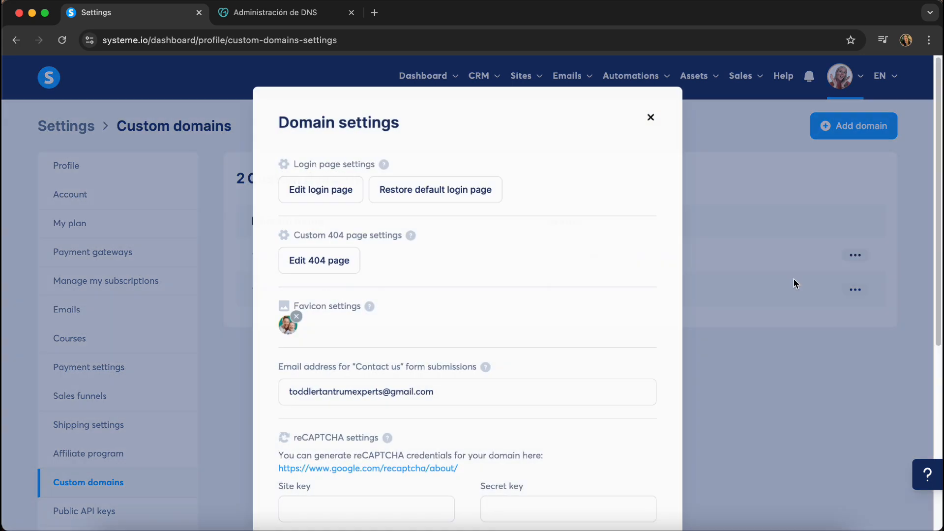
scroll(398, 245, "down", 2)
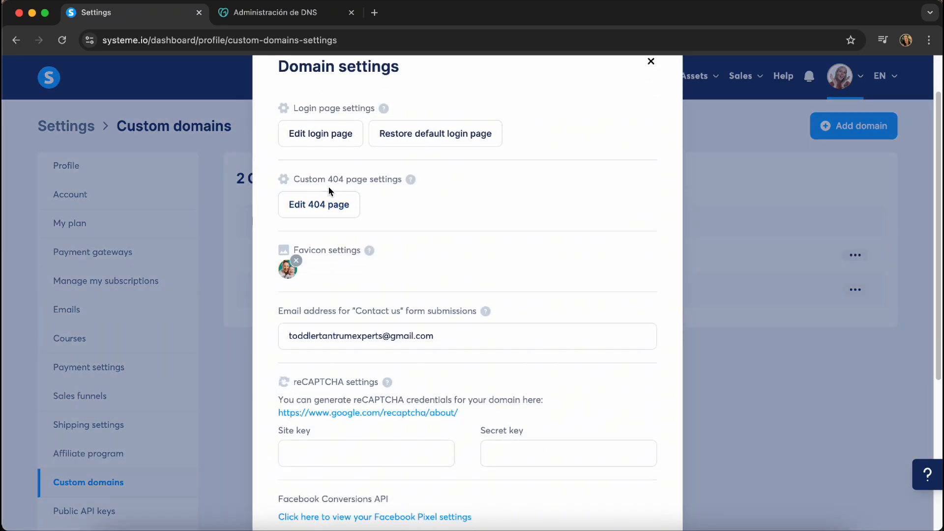
left_click(319, 211)
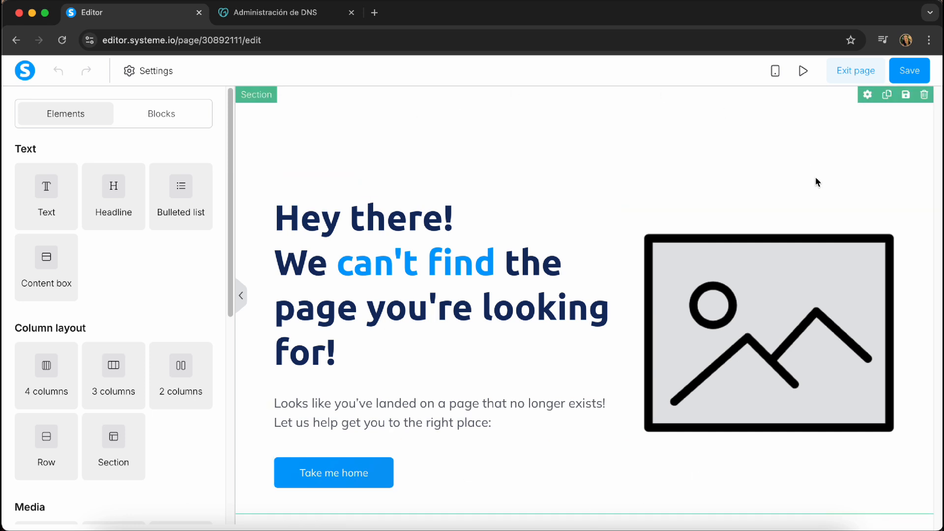
scroll(757, 419, "down", 1)
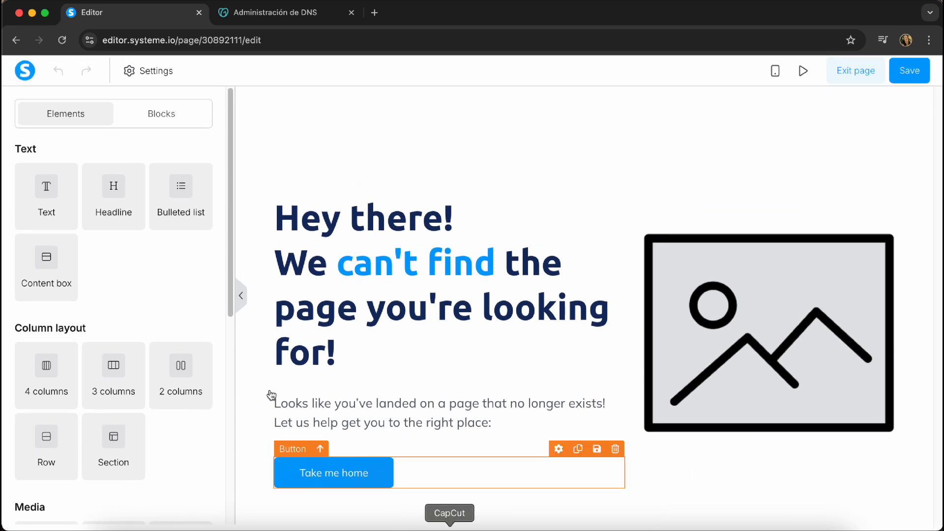
left_click(862, 82)
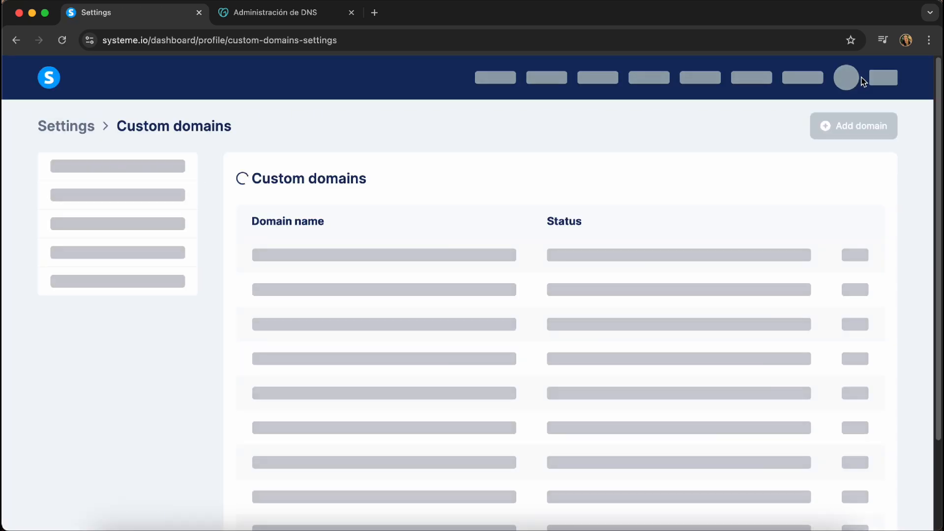
left_click(854, 255)
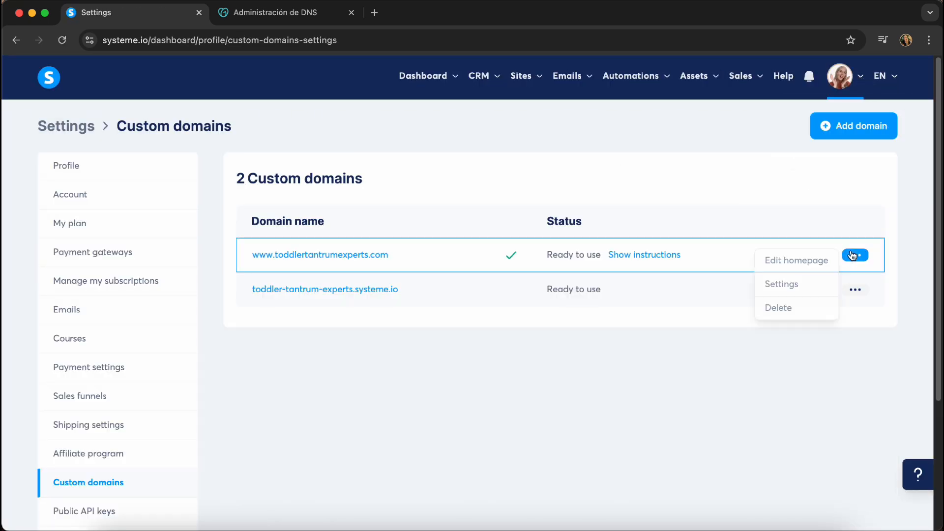
left_click(786, 284)
scroll(433, 226, "down", 3)
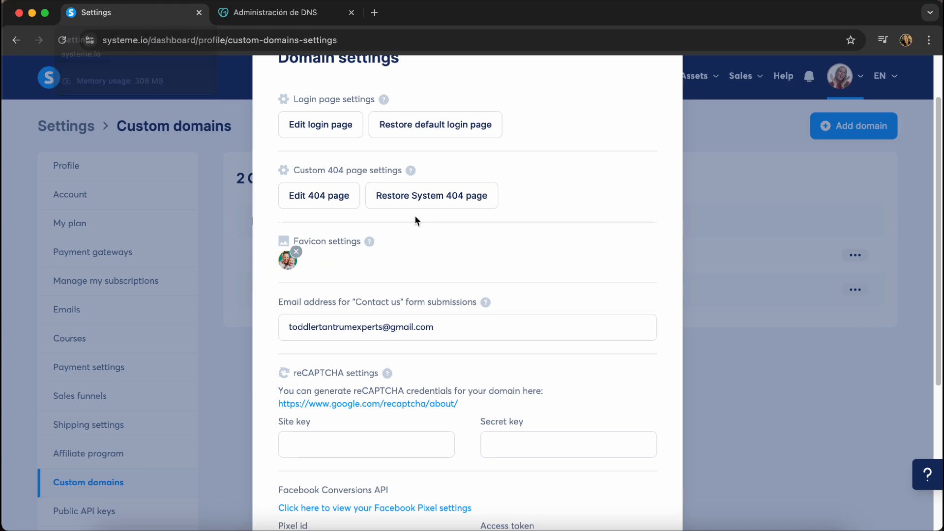
left_click_drag(451, 327, 263, 326)
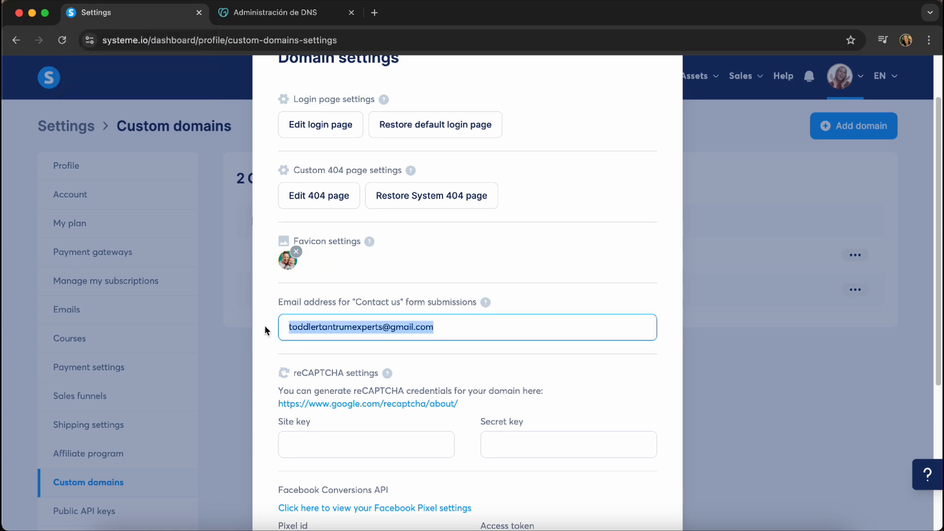
scroll(265, 328, "down", 2)
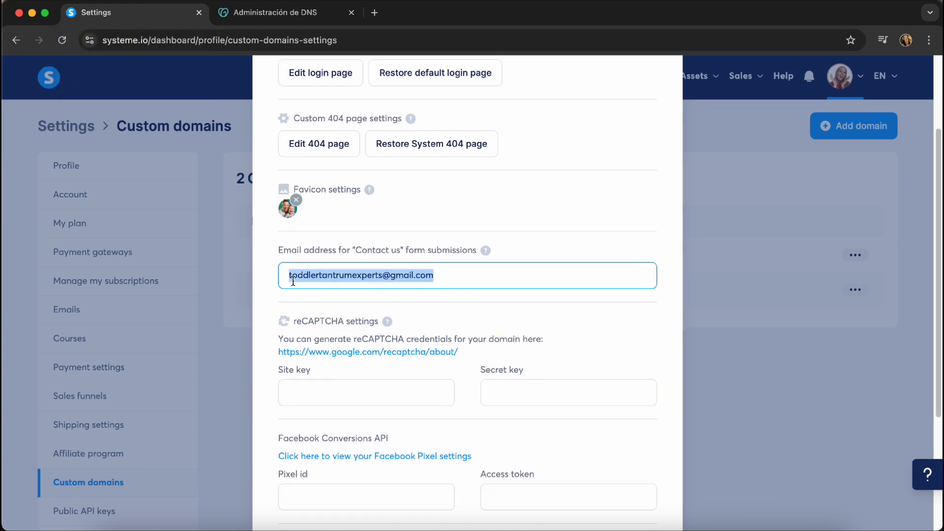
left_click(288, 276)
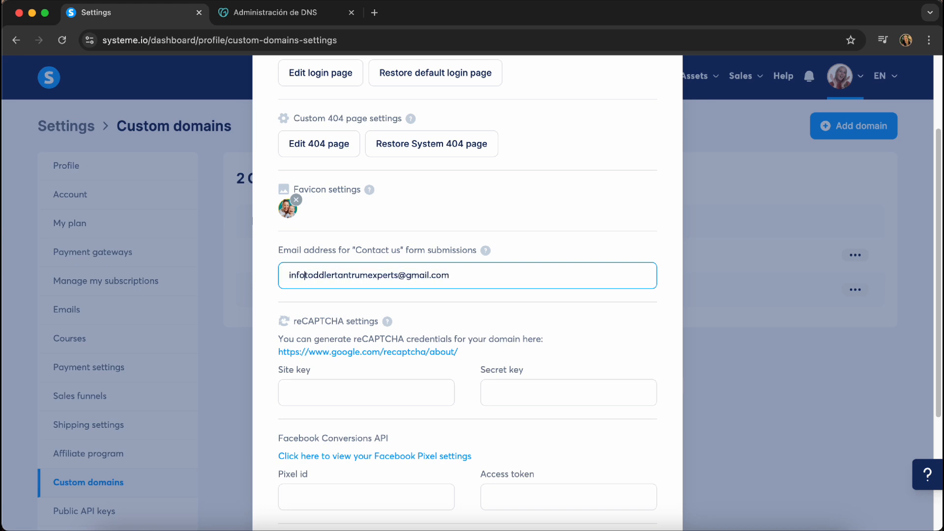
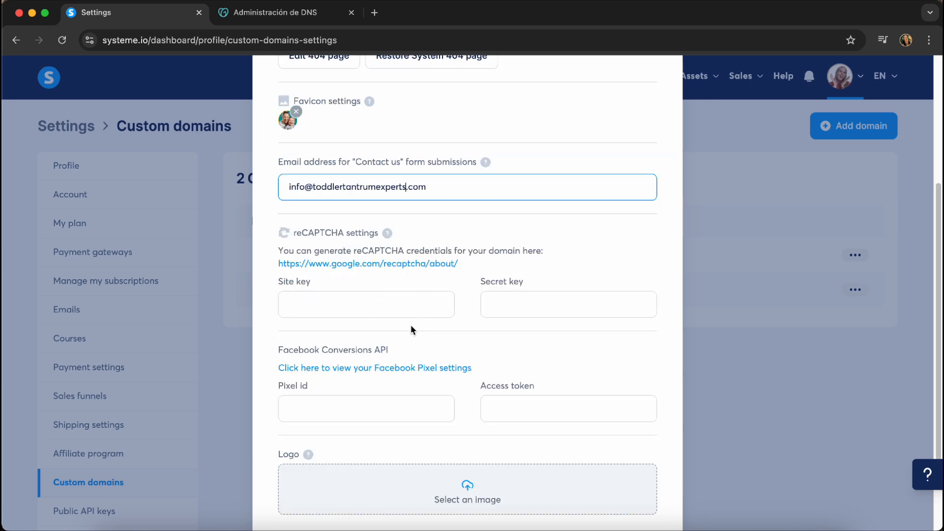
scroll(411, 330, "down", 3)
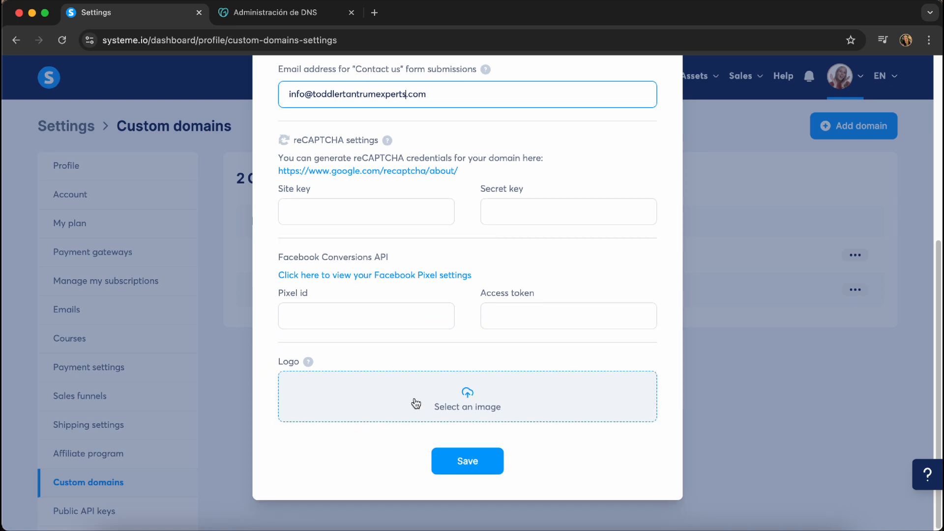
scroll(402, 394, "up", 5)
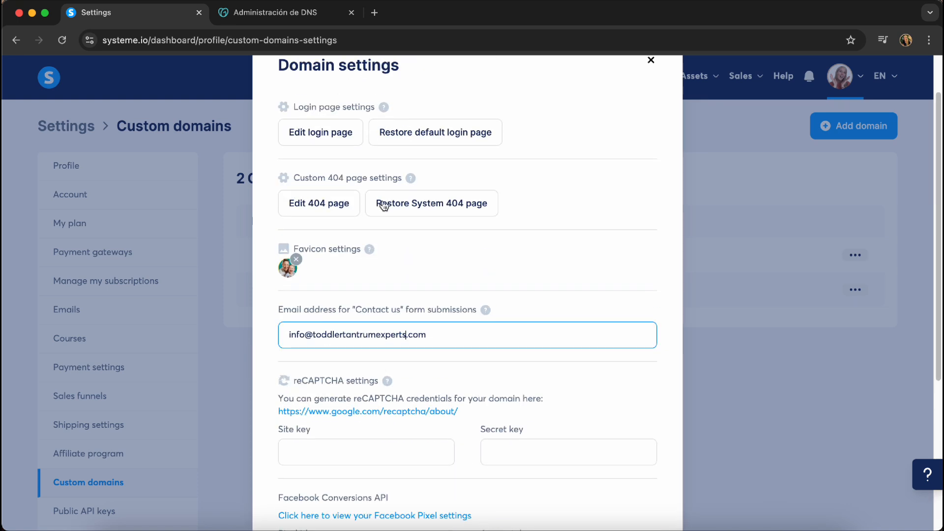
scroll(383, 207, "down", 5)
left_click(468, 466)
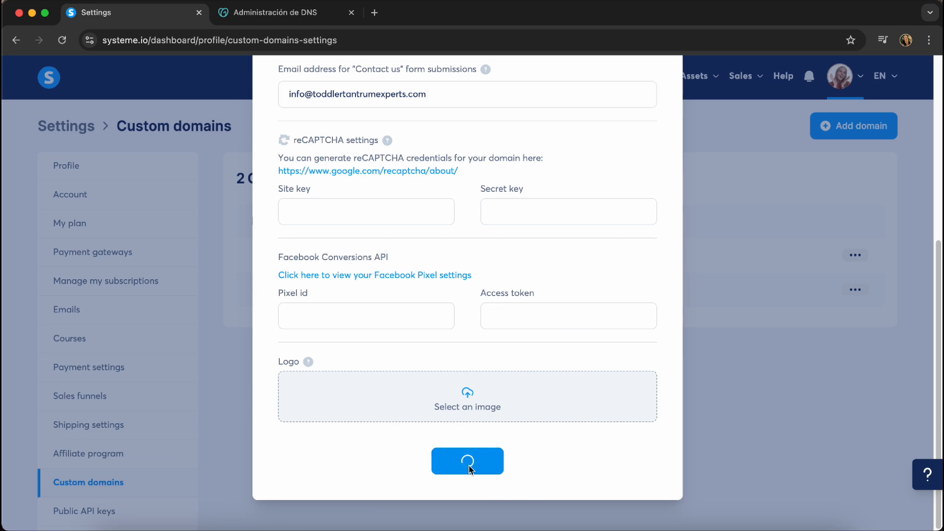